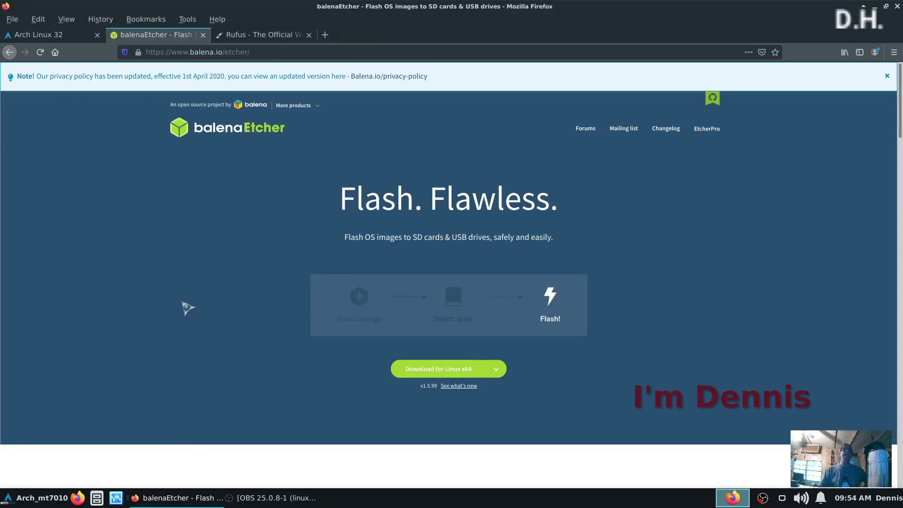
Look over the open Rufus, Arch Linux 32 and balenaEtcher websites, ending on the Arch Linux 32 home page.
{"action": "left_click", "coordinate": [261, 37]}
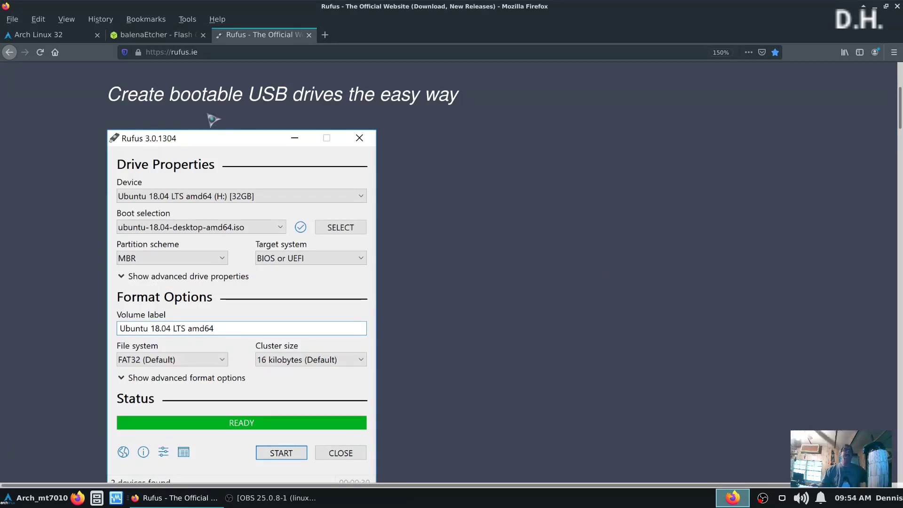
{"action": "left_click", "coordinate": [50, 37]}
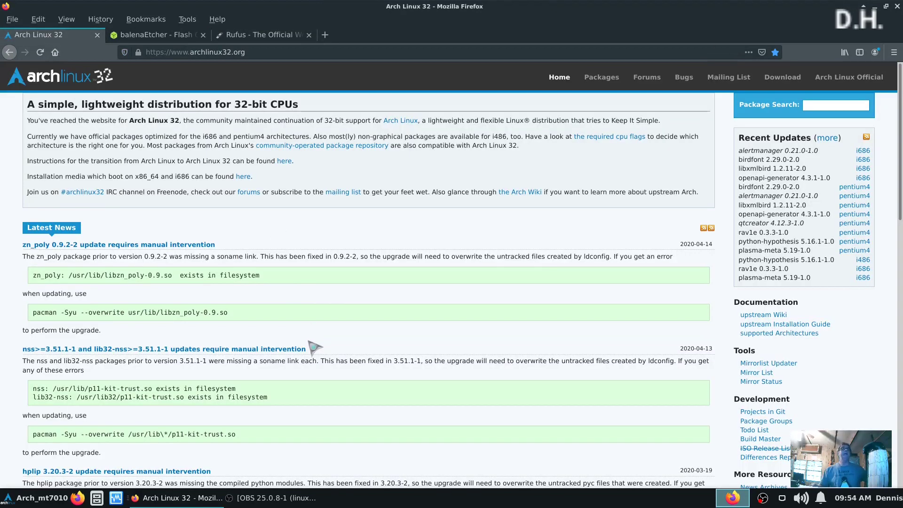
{"action": "left_click", "coordinate": [163, 37]}
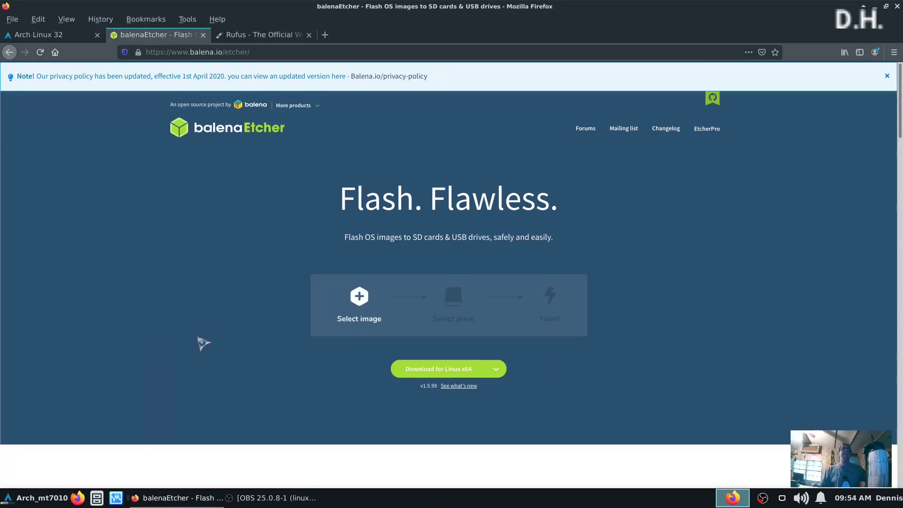
{"action": "left_click", "coordinate": [31, 37]}
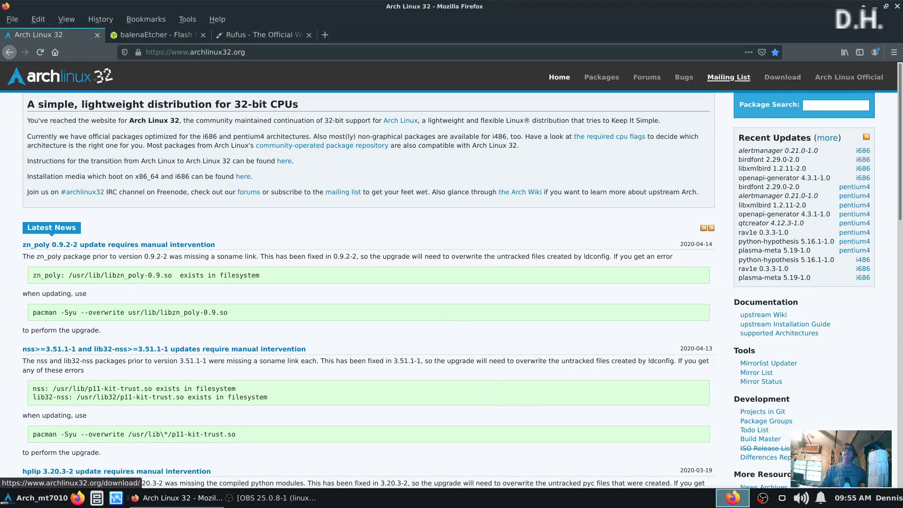
Open the Arch Linux 32 download page and review its torrent links, checksums and country mirrors.
{"action": "left_click", "coordinate": [779, 81]}
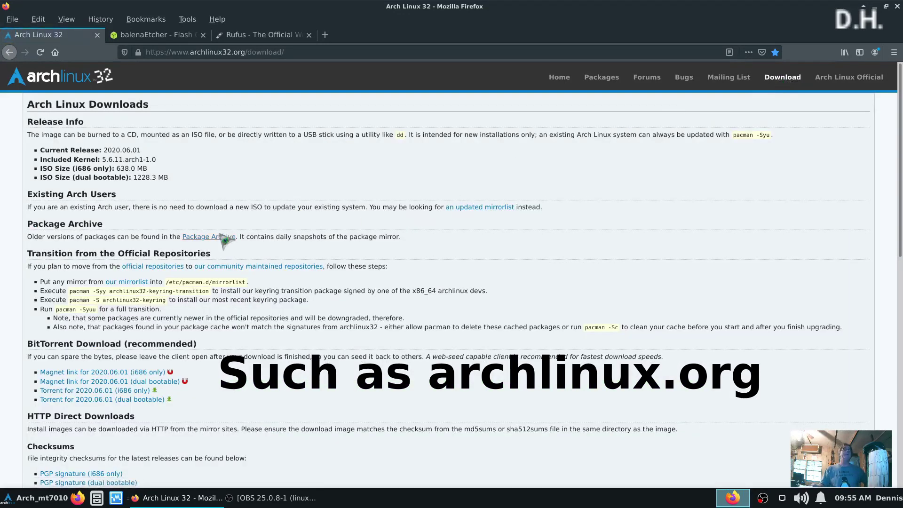
{"action": "scroll", "coordinate": [193, 282], "scroll_direction": "down", "scroll_amount": 6}
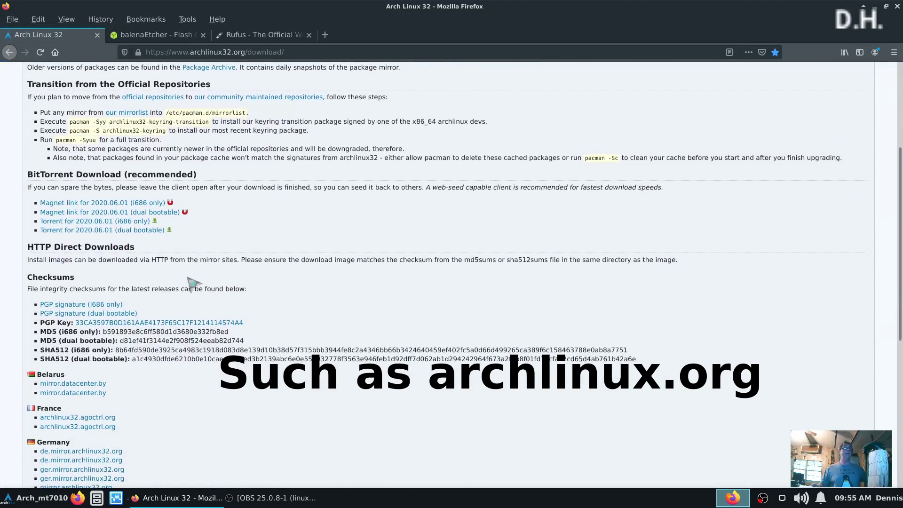
{"action": "scroll", "coordinate": [192, 281], "scroll_direction": "down", "scroll_amount": 1}
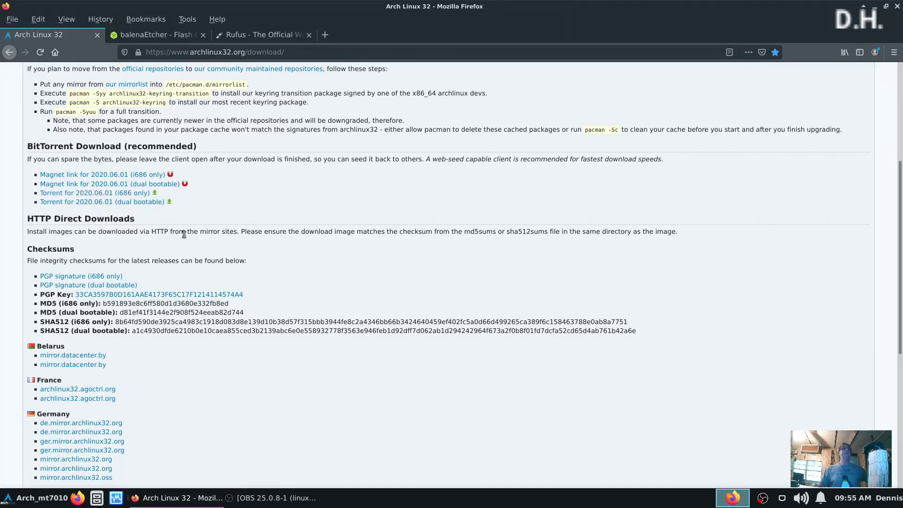
{"action": "scroll", "coordinate": [189, 324], "scroll_direction": "down", "scroll_amount": 5}
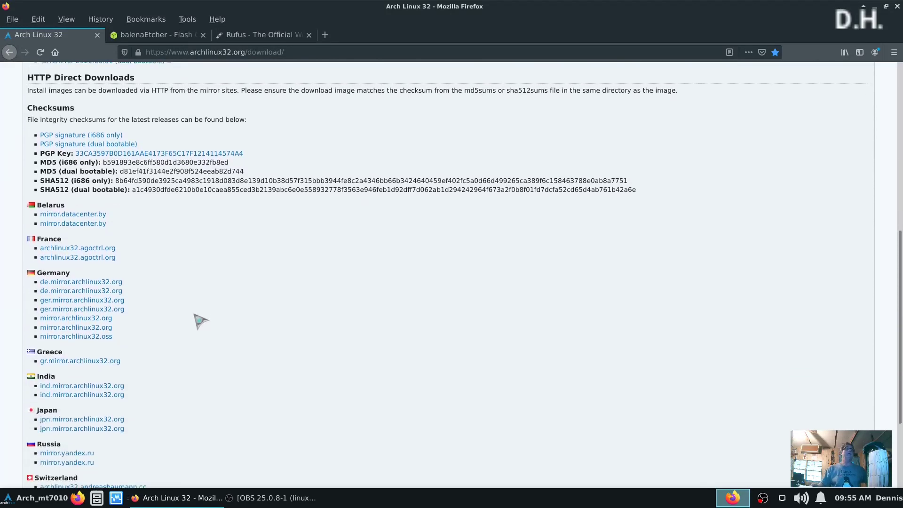
{"action": "scroll", "coordinate": [147, 254], "scroll_direction": "down", "scroll_amount": 1}
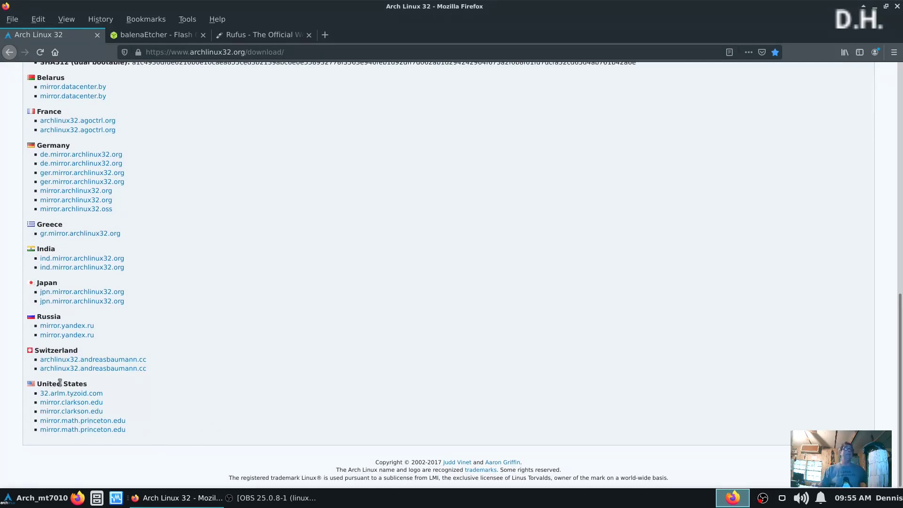
{"action": "scroll", "coordinate": [202, 345], "scroll_direction": "up", "scroll_amount": 8}
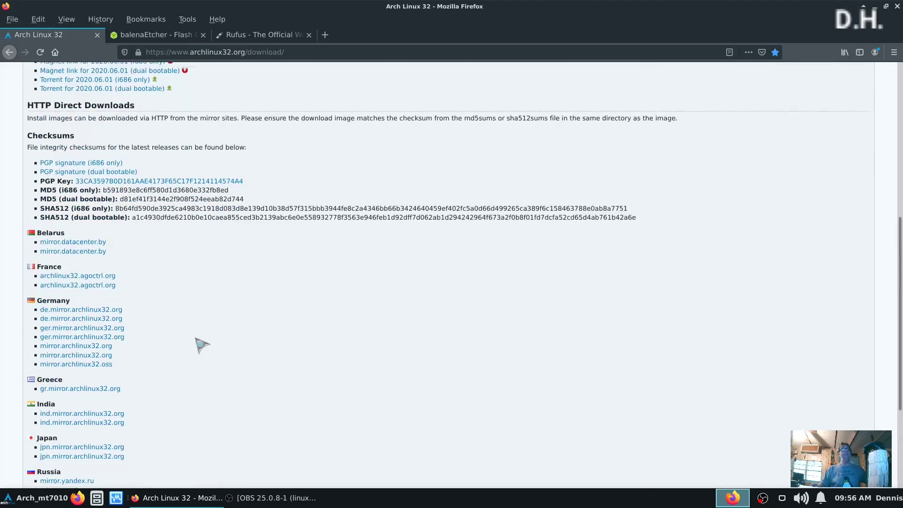
{"action": "scroll", "coordinate": [200, 345], "scroll_direction": "up", "scroll_amount": 2}
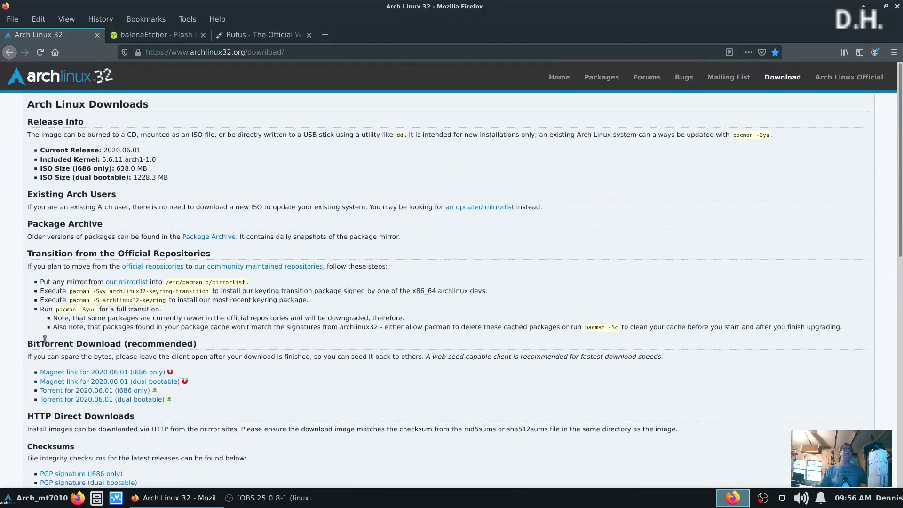
{"action": "scroll", "coordinate": [83, 306], "scroll_direction": "down", "scroll_amount": 2}
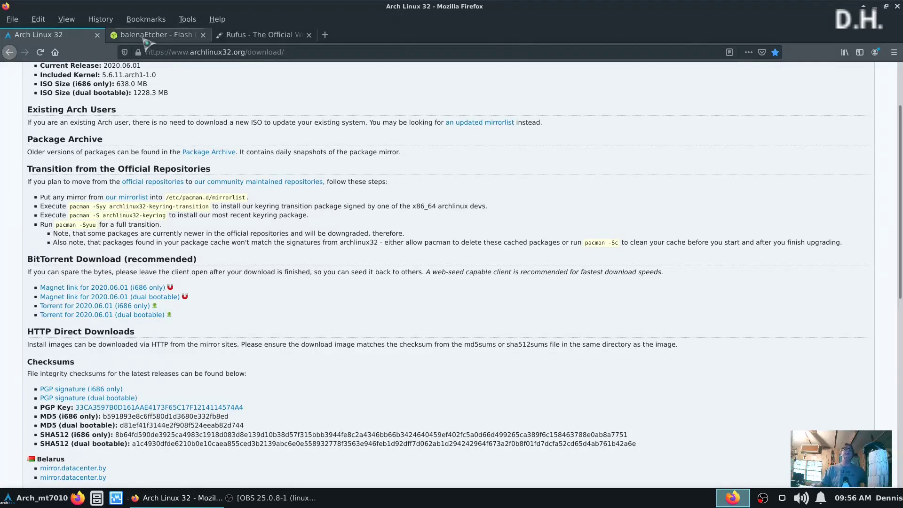
Switch to the Rufus website and review the description and download links.
{"action": "left_click", "coordinate": [143, 40]}
{"action": "left_click", "coordinate": [276, 40]}
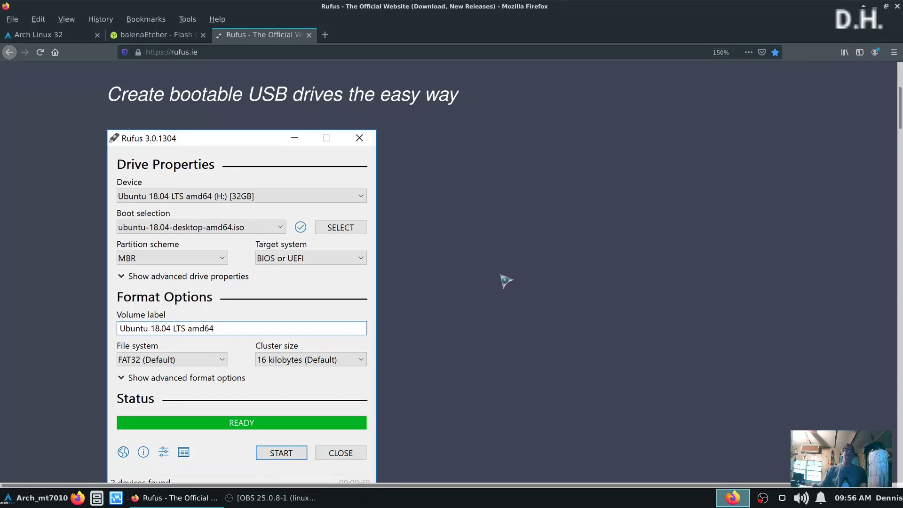
{"action": "scroll", "coordinate": [506, 280], "scroll_direction": "down", "scroll_amount": 1}
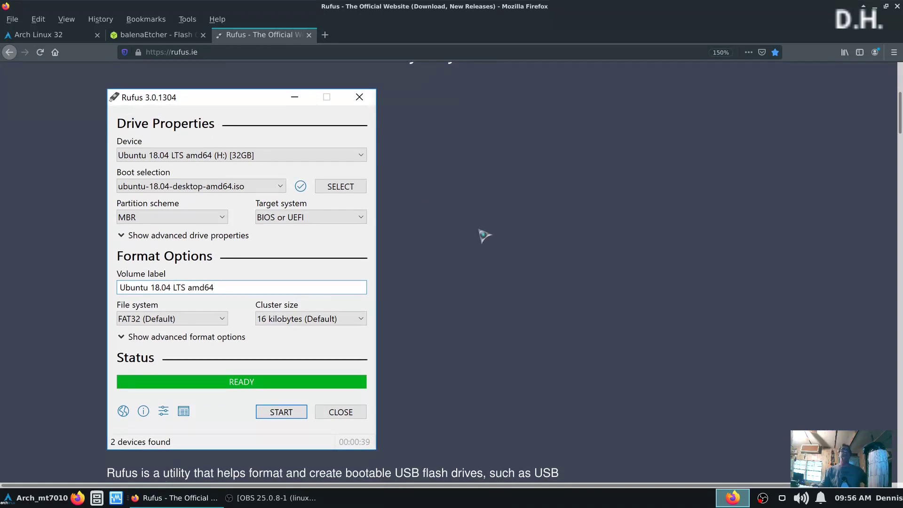
{"action": "scroll", "coordinate": [485, 235], "scroll_direction": "down", "scroll_amount": 8}
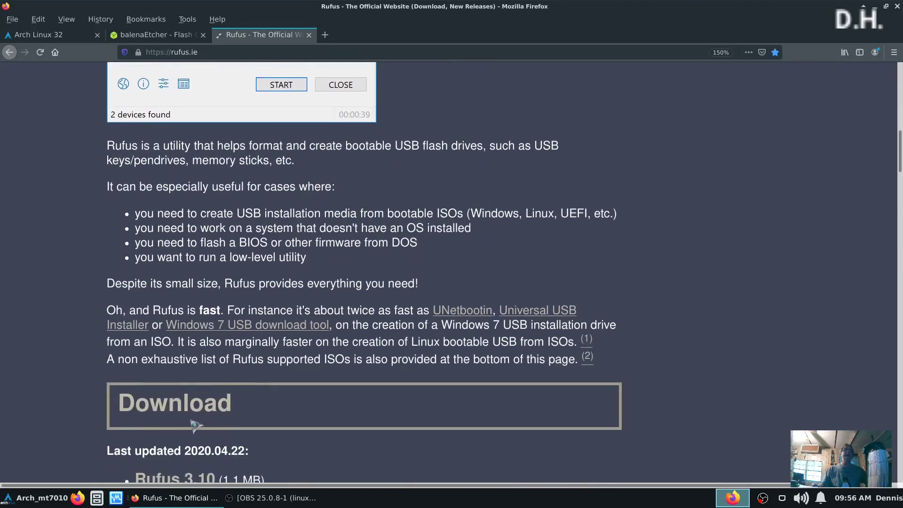
{"action": "scroll", "coordinate": [196, 426], "scroll_direction": "down", "scroll_amount": 4}
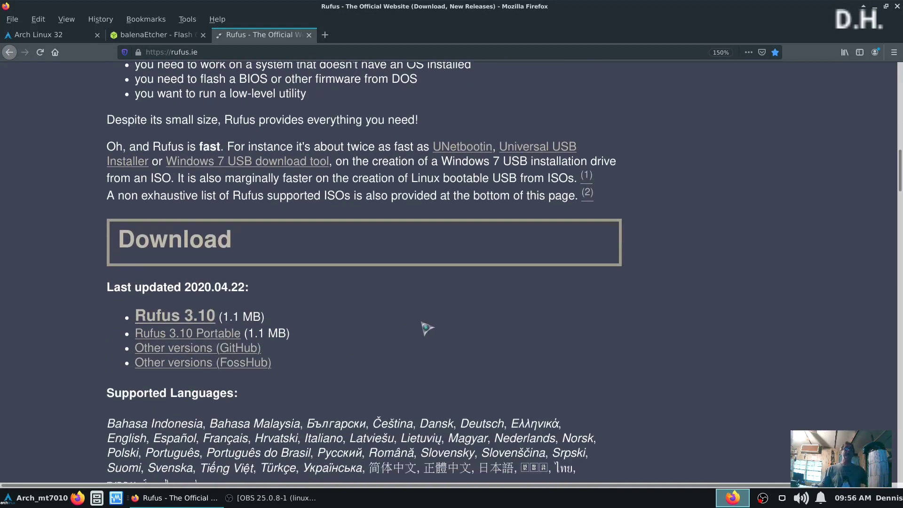
{"action": "scroll", "coordinate": [419, 337], "scroll_direction": "up", "scroll_amount": 5}
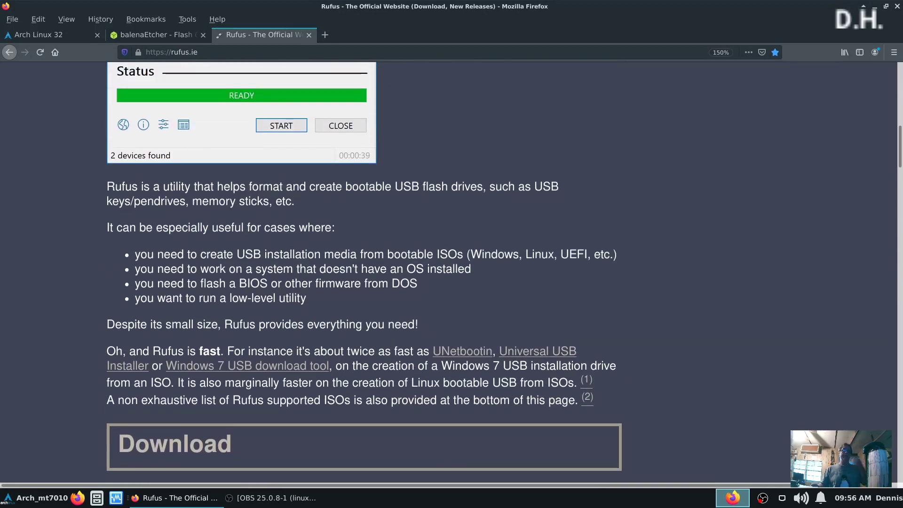
Examine the pictured Rufus window's drive properties, format options and start control.
{"action": "scroll", "coordinate": [419, 337], "scroll_direction": "up", "scroll_amount": 3}
{"action": "scroll", "coordinate": [452, 325], "scroll_direction": "up", "scroll_amount": 4}
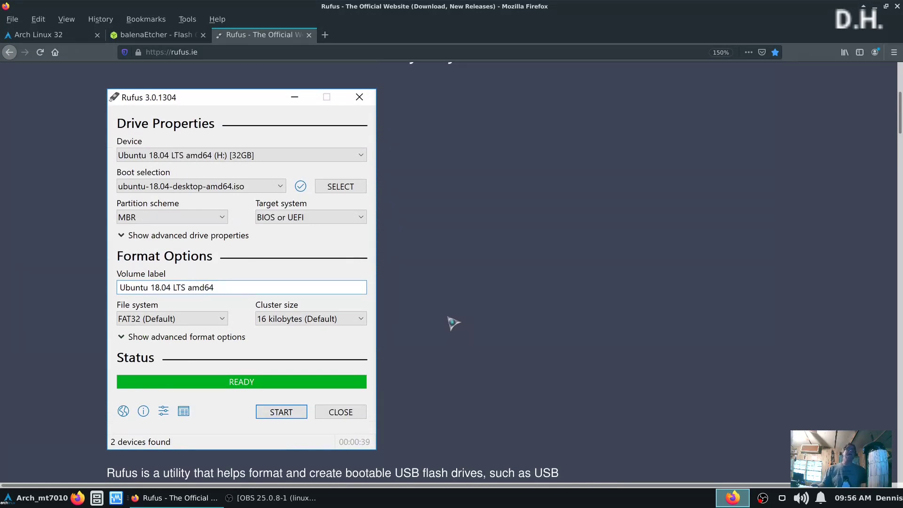
{"action": "scroll", "coordinate": [453, 323], "scroll_direction": "up", "scroll_amount": 1}
{"action": "scroll", "coordinate": [453, 324], "scroll_direction": "down", "scroll_amount": 2}
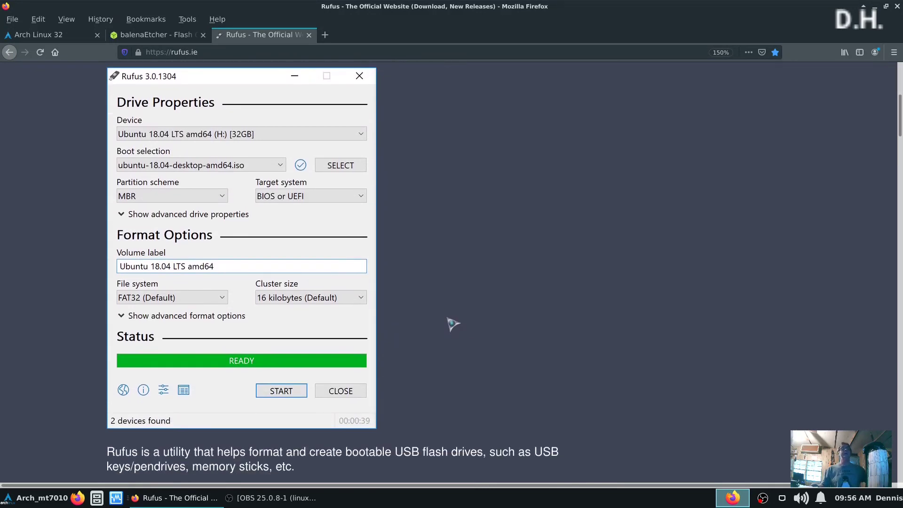
{"action": "scroll", "coordinate": [453, 323], "scroll_direction": "up", "scroll_amount": 1}
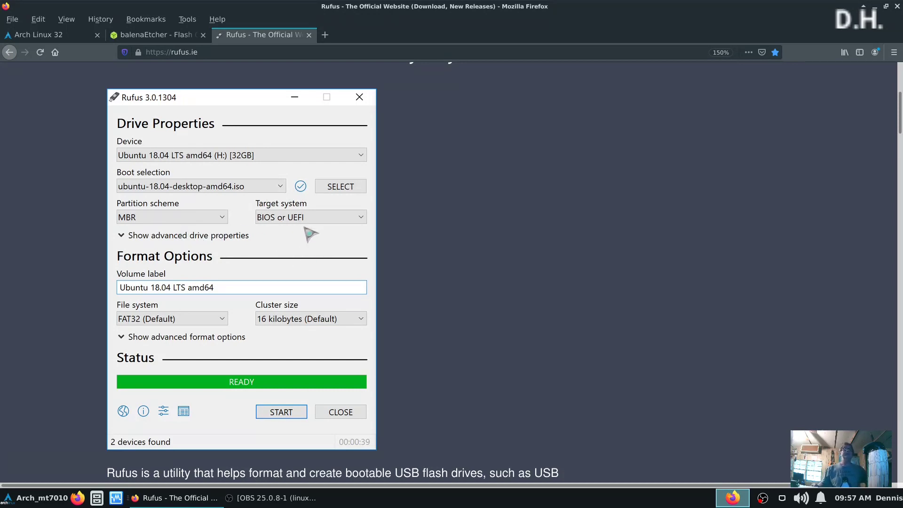
{"action": "scroll", "coordinate": [310, 234], "scroll_direction": "down", "scroll_amount": 2}
{"action": "scroll", "coordinate": [309, 235], "scroll_direction": "down", "scroll_amount": 2}
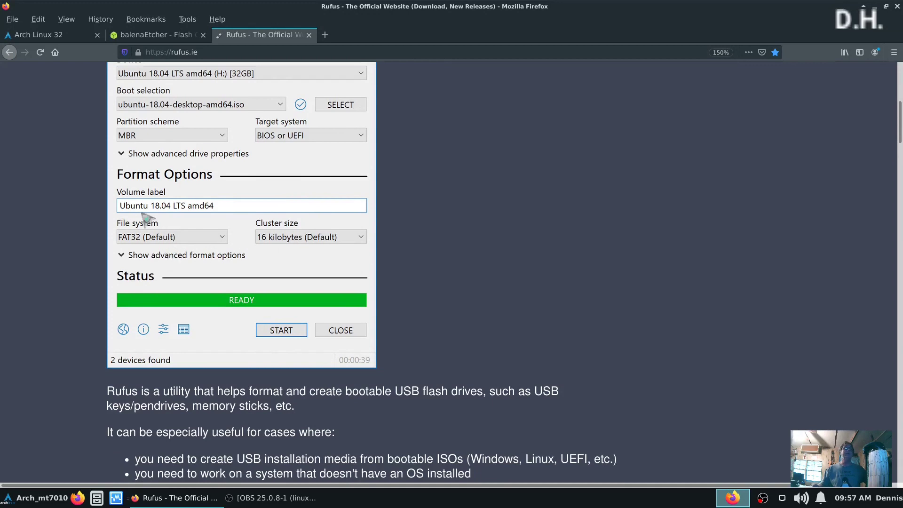
{"action": "scroll", "coordinate": [122, 216], "scroll_direction": "down", "scroll_amount": 2}
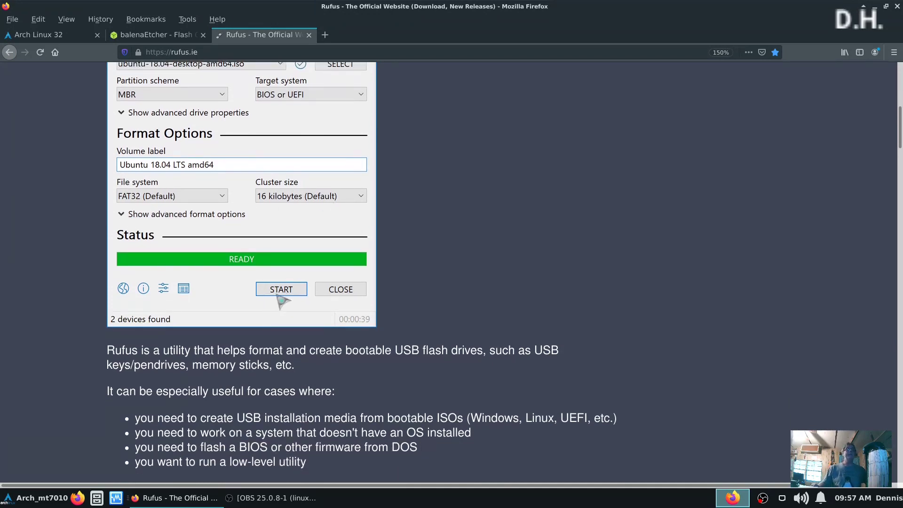
Minimize the browser from the balenaEtcher page and move the ARCH_202005 drive icon to the middle of the desktop.
{"action": "left_click", "coordinate": [159, 42]}
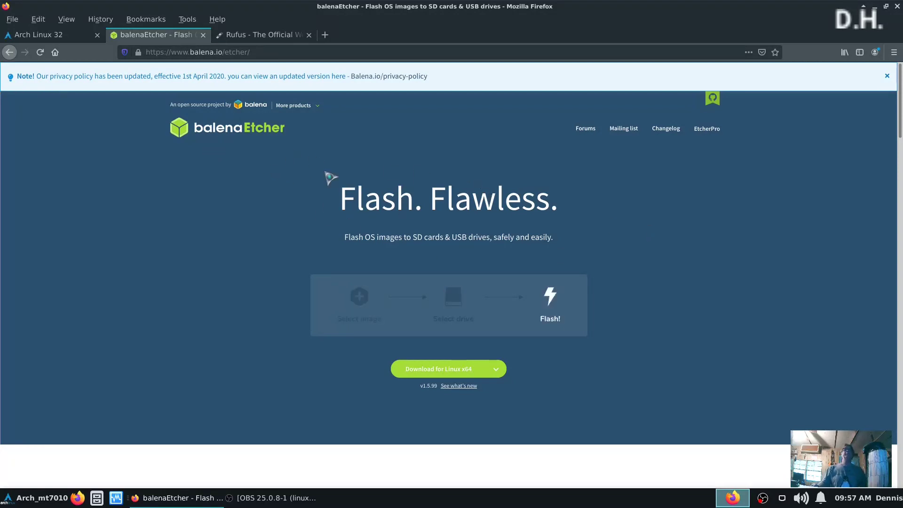
{"action": "left_click", "coordinate": [875, 6]}
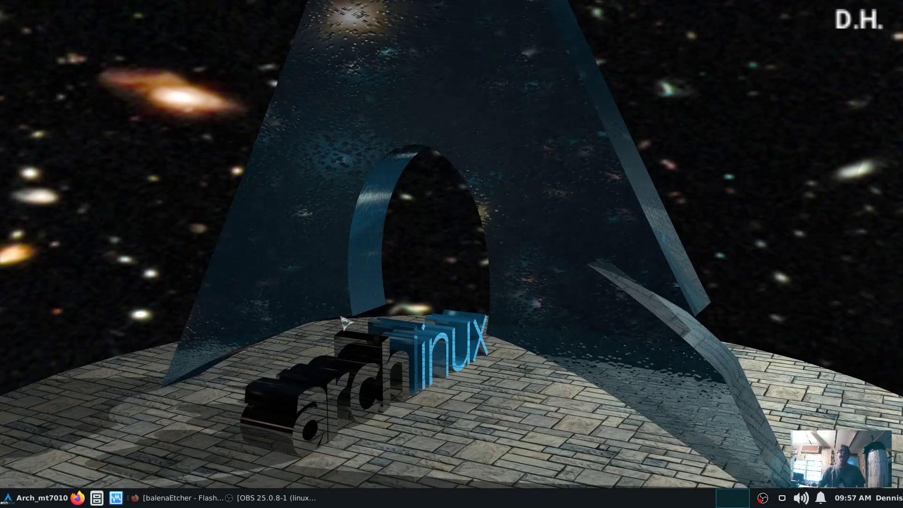
{"action": "left_click_drag", "start_coordinate": [31, 38], "coordinate": [450, 252]}
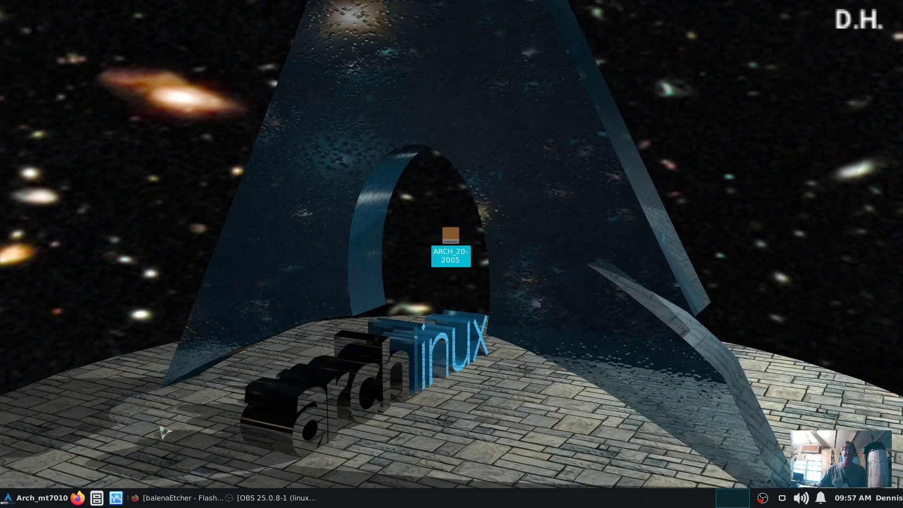
Launch the installed balenaEtcher application from the accessories.
{"action": "left_click", "coordinate": [17, 505]}
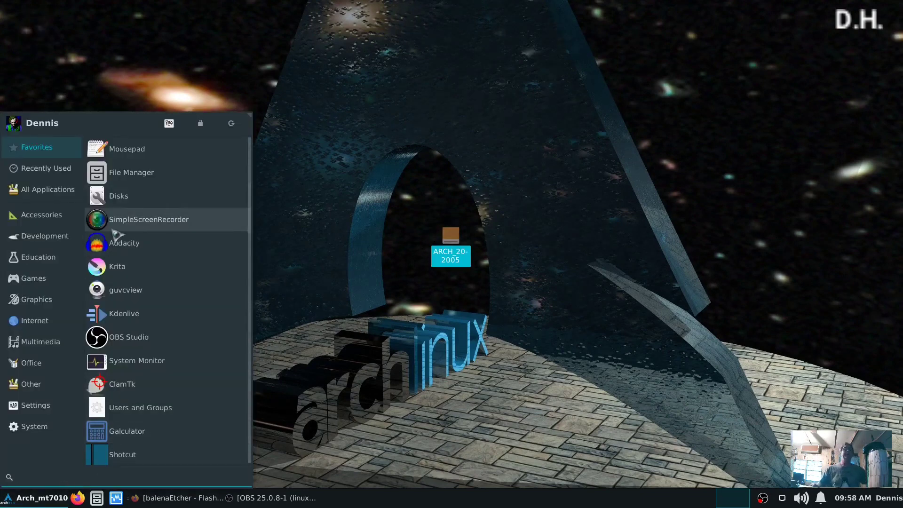
{"action": "left_click", "coordinate": [47, 219]}
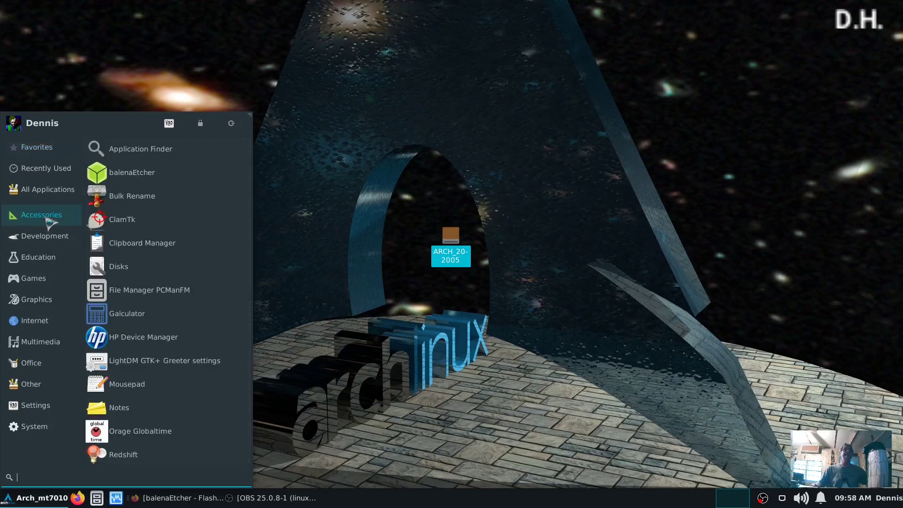
{"action": "left_click", "coordinate": [197, 179]}
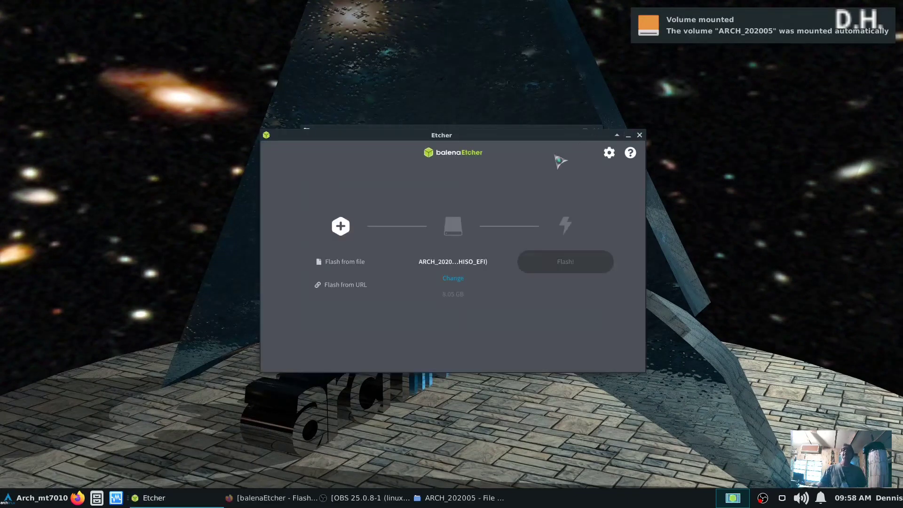
Close the file manager window behind Etcher and arrange the desktop so the ARCH_202005 drive icon sits clear of the Etcher window.
{"action": "left_click_drag", "start_coordinate": [566, 137], "coordinate": [434, 188]}
{"action": "left_click", "coordinate": [597, 132]}
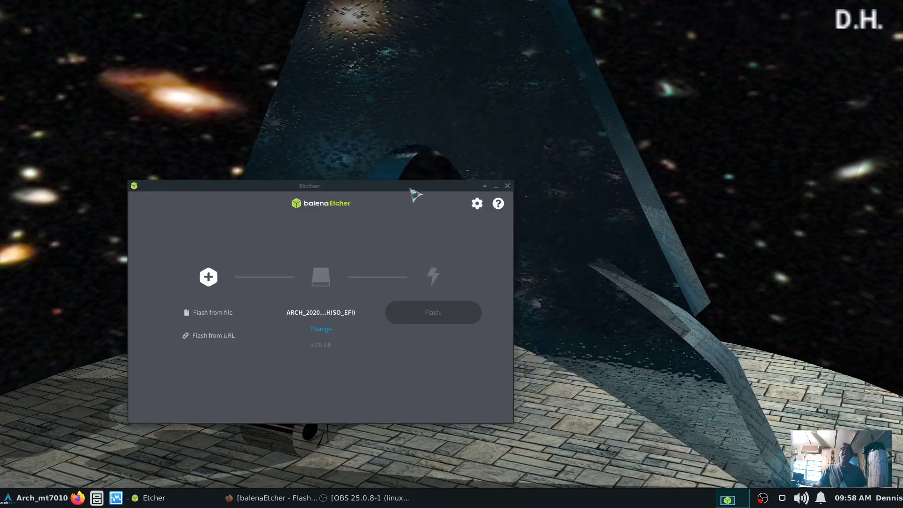
{"action": "left_click_drag", "start_coordinate": [409, 187], "coordinate": [525, 89]}
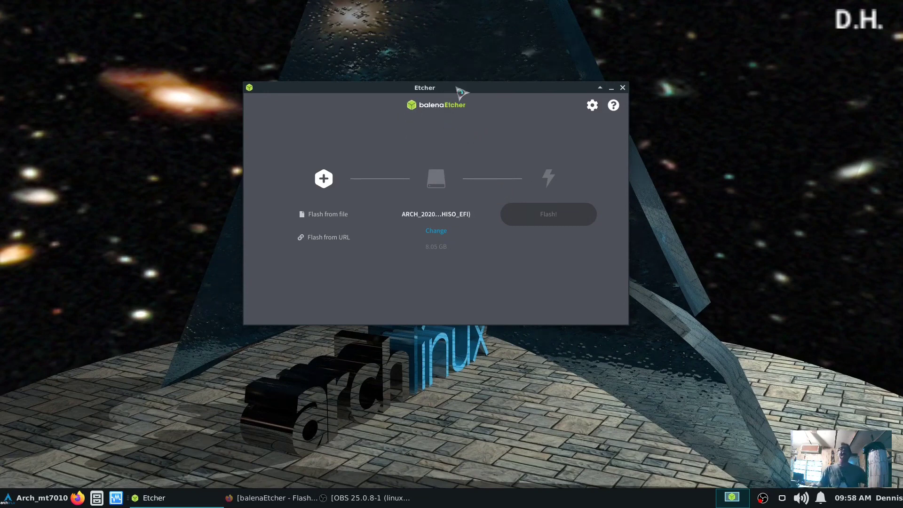
{"action": "left_click_drag", "start_coordinate": [461, 92], "coordinate": [438, 293]}
{"action": "left_click_drag", "start_coordinate": [450, 236], "coordinate": [155, 71]}
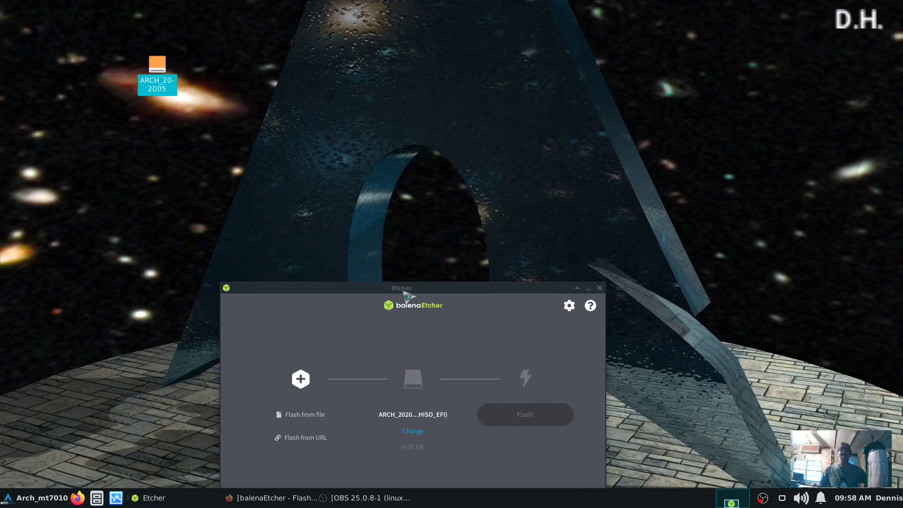
{"action": "left_click_drag", "start_coordinate": [405, 294], "coordinate": [434, 94]}
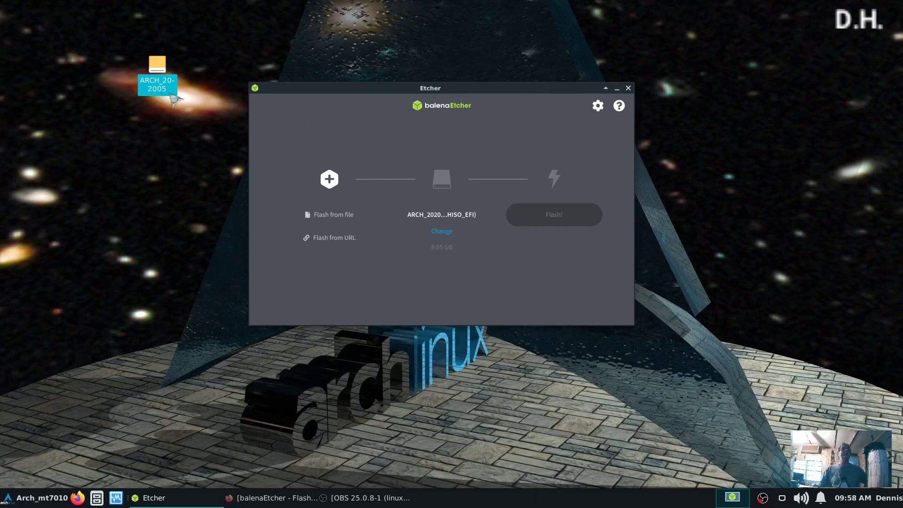
Load archlinux-2020.06.01-i686.iso from the home folder's Linux_Distros/Arch/32Bit directory as the image to flash.
{"action": "left_click", "coordinate": [336, 220]}
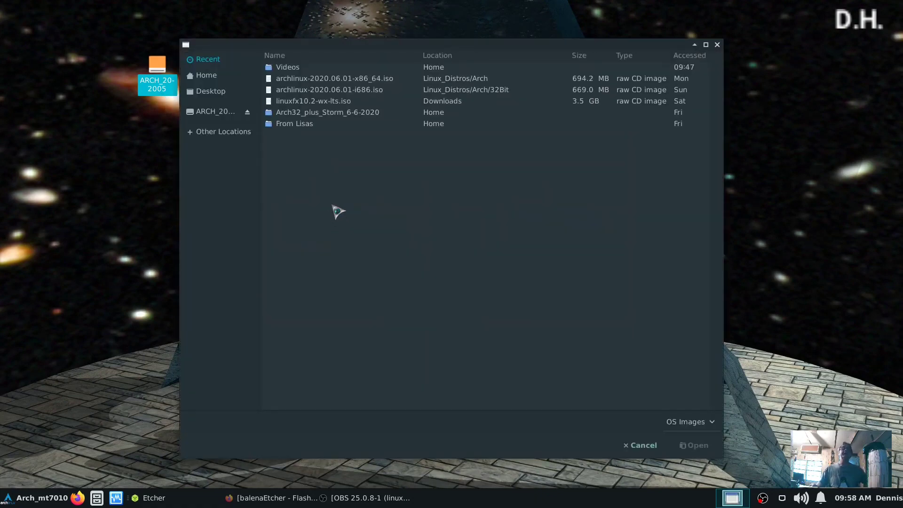
{"action": "left_click", "coordinate": [207, 80]}
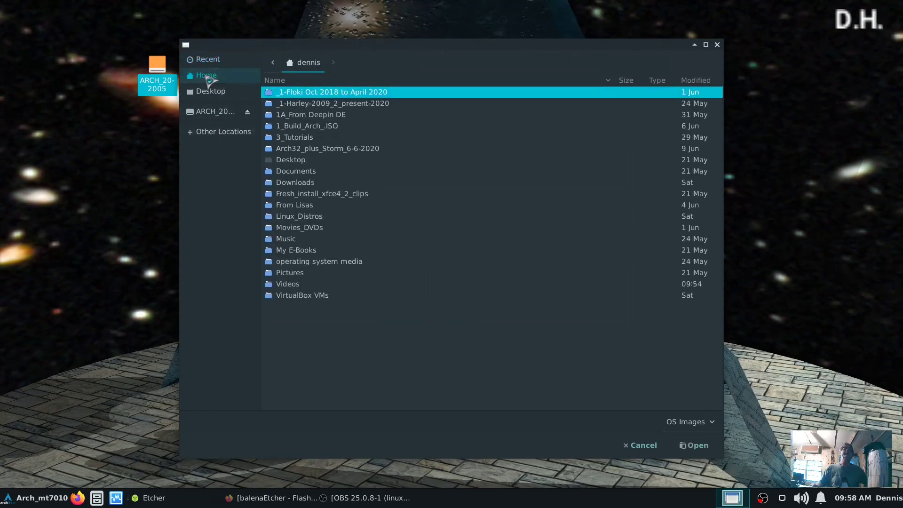
{"action": "double_click", "coordinate": [292, 189]}
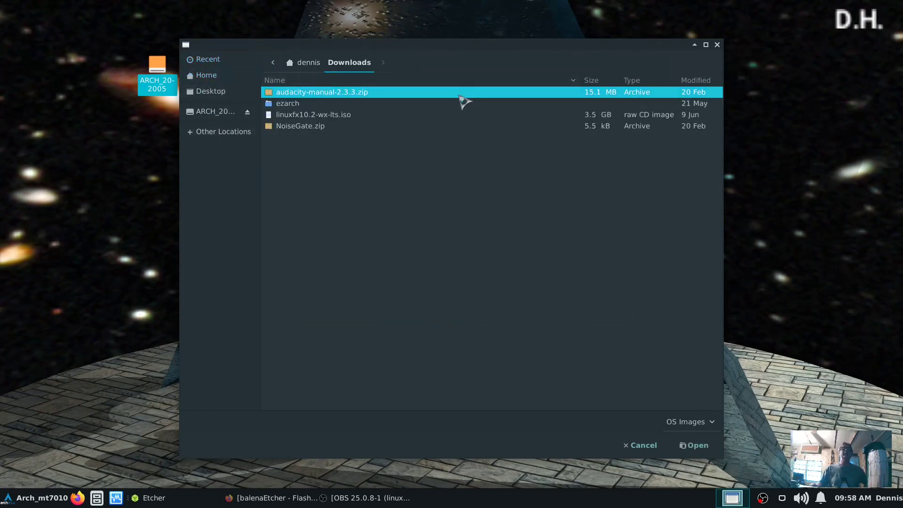
{"action": "left_click", "coordinate": [216, 78]}
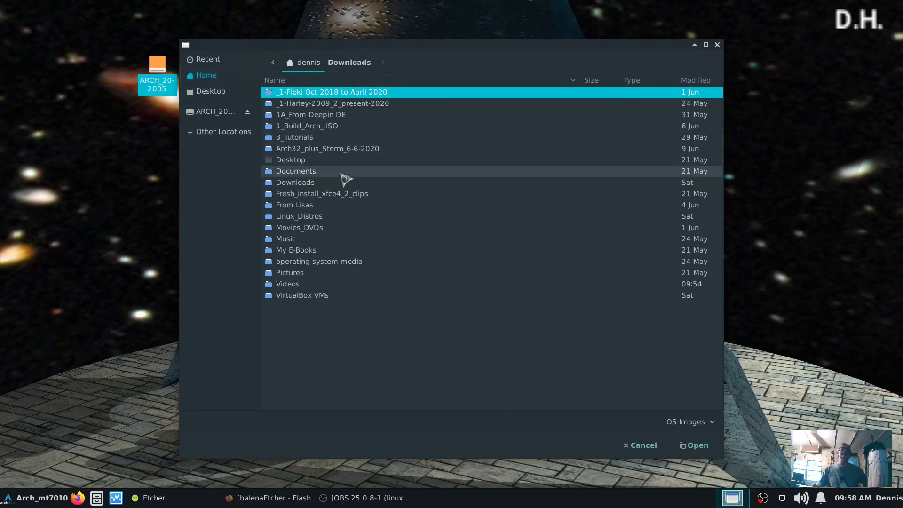
{"action": "left_click", "coordinate": [313, 219]}
{"action": "double_click", "coordinate": [311, 220]}
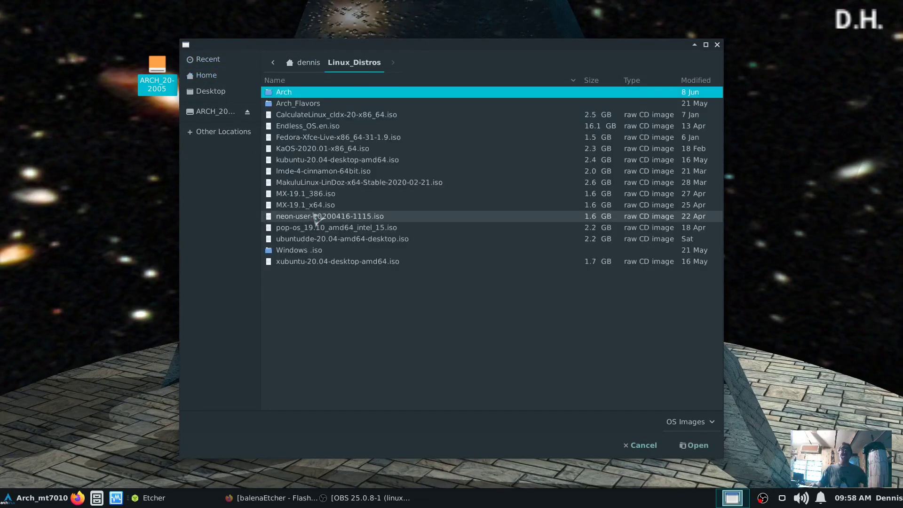
{"action": "double_click", "coordinate": [299, 93]}
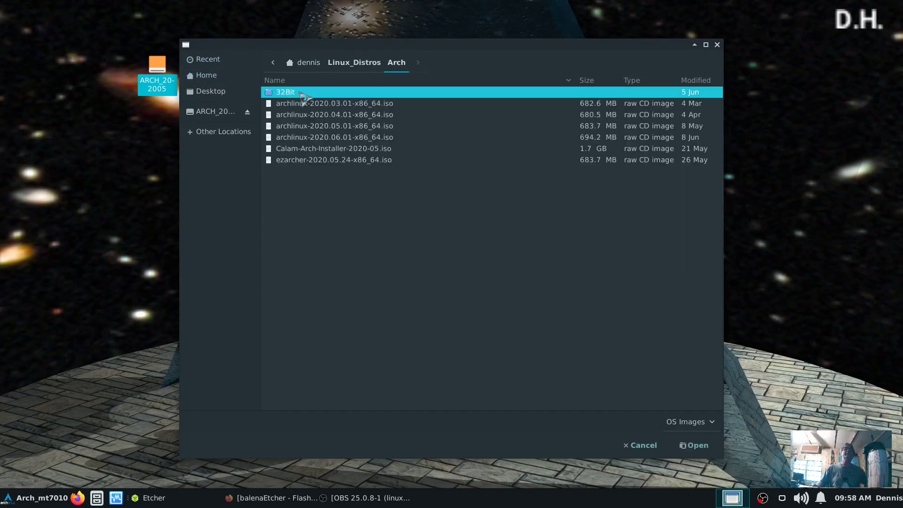
{"action": "double_click", "coordinate": [308, 93]}
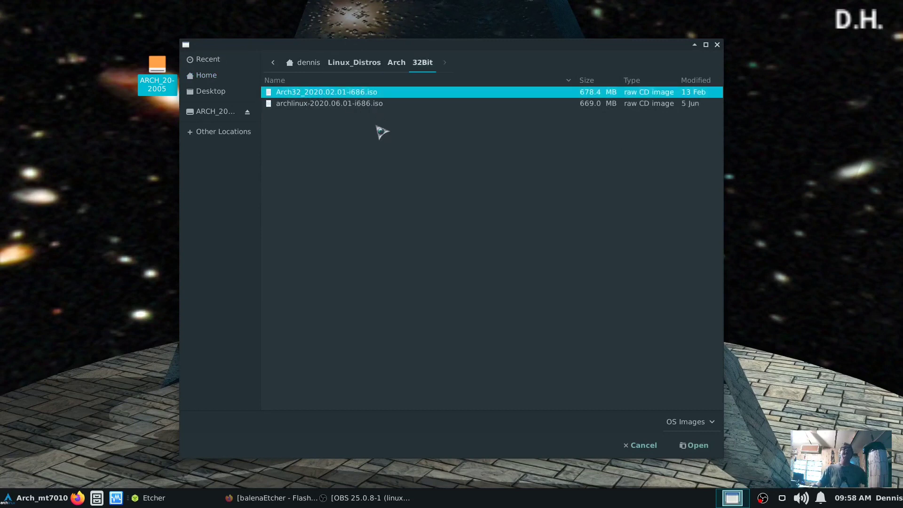
{"action": "left_click", "coordinate": [340, 106]}
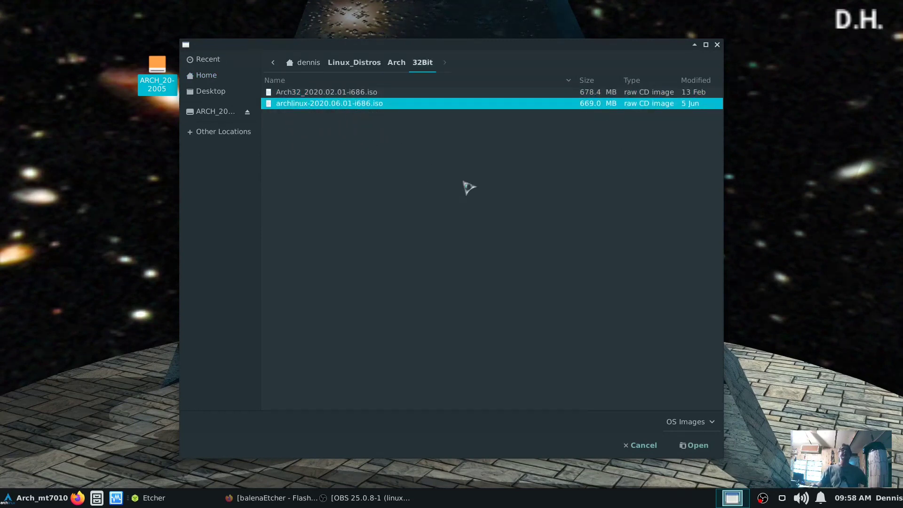
{"action": "left_click", "coordinate": [700, 447]}
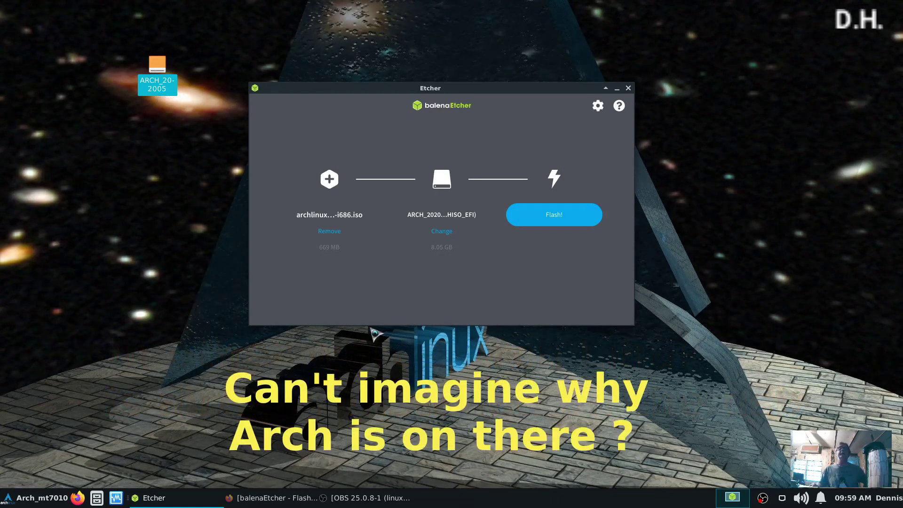
Review the target drive selection and confirm the ARCH_202005 General UDisk as the drive to flash.
{"action": "left_click", "coordinate": [456, 94]}
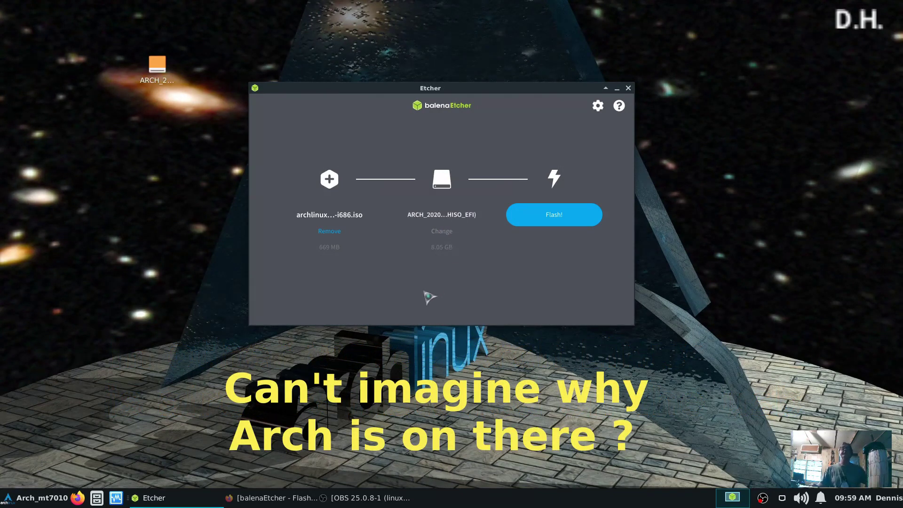
{"action": "left_click", "coordinate": [442, 232]}
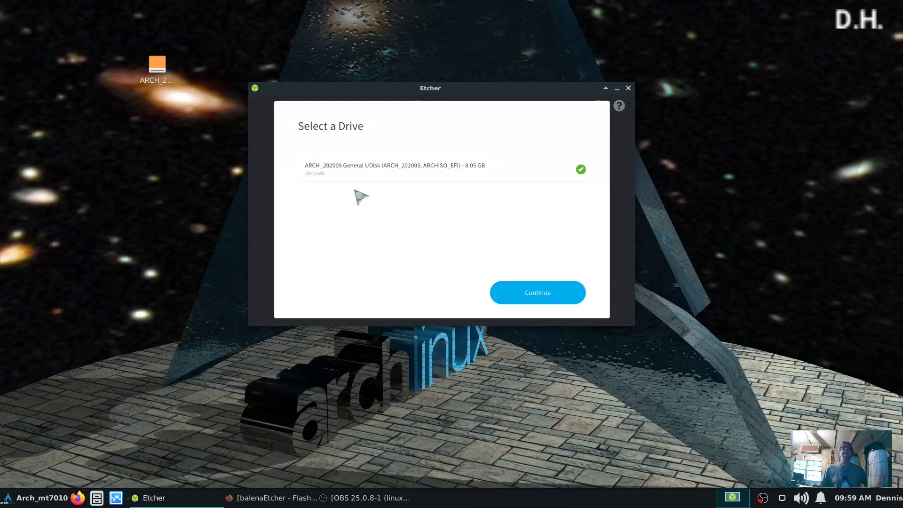
{"action": "left_click", "coordinate": [533, 291]}
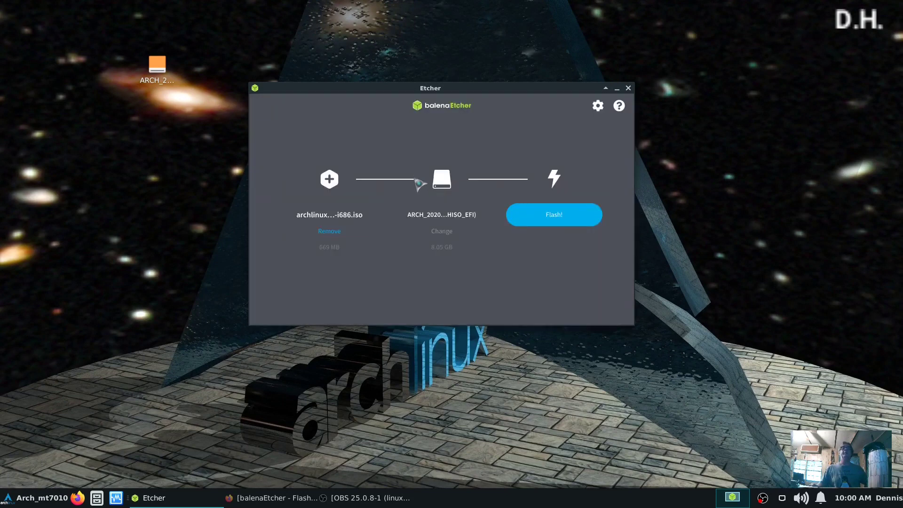
Move the Etcher window higher on the desktop and close it without starting the flash.
{"action": "left_click", "coordinate": [560, 225]}
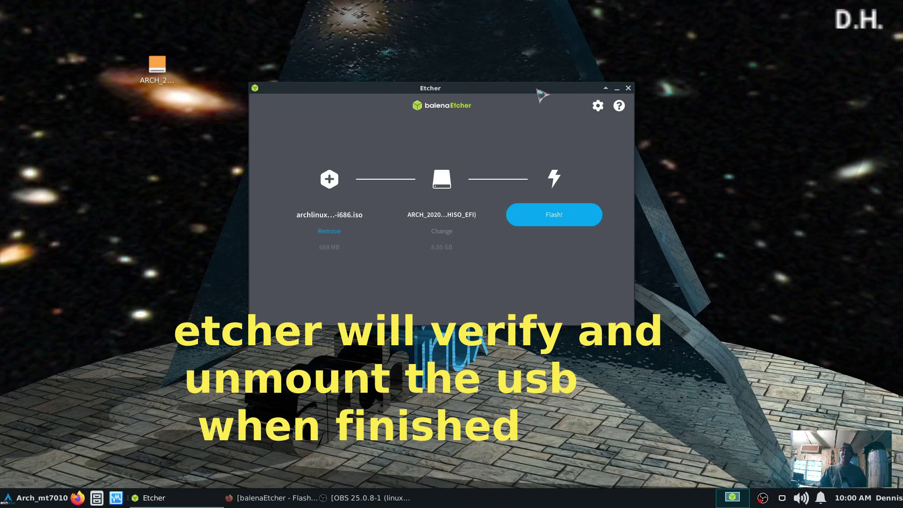
{"action": "left_click_drag", "start_coordinate": [538, 89], "coordinate": [503, 66]}
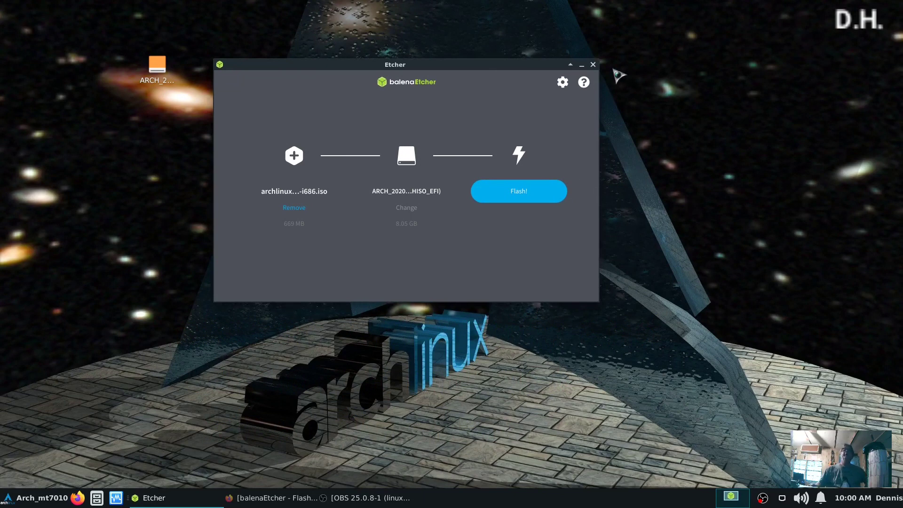
{"action": "left_click", "coordinate": [593, 65]}
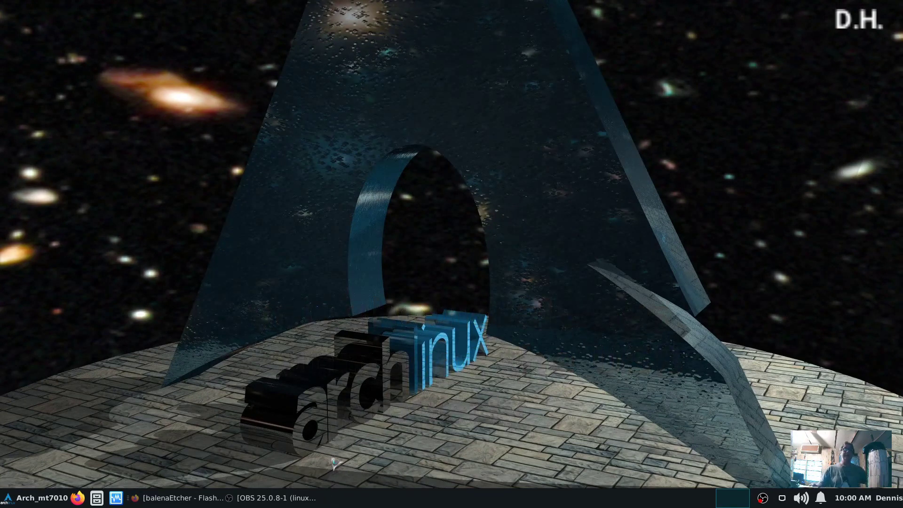
Bring up the browser briefly and minimize it, launch the Mousepad text editor and reposition its window.
{"action": "left_click", "coordinate": [181, 497]}
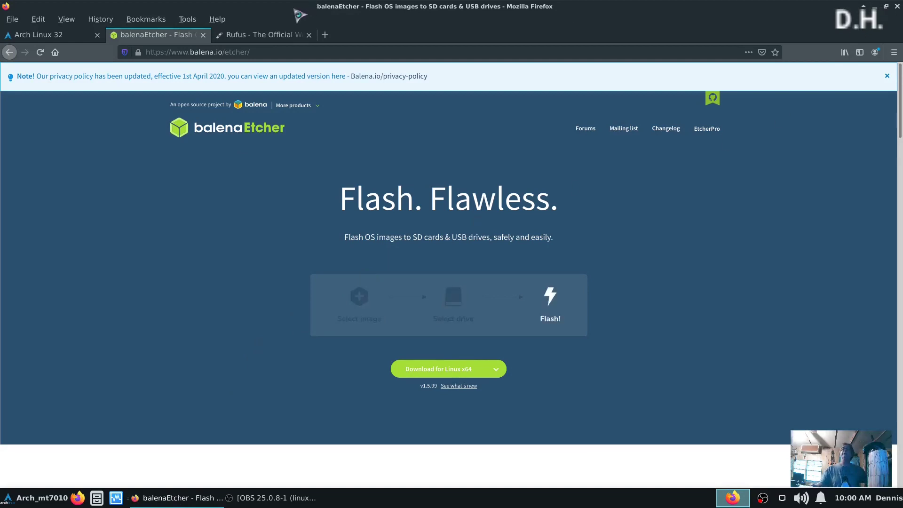
{"action": "left_click", "coordinate": [875, 6]}
{"action": "left_click", "coordinate": [38, 498]}
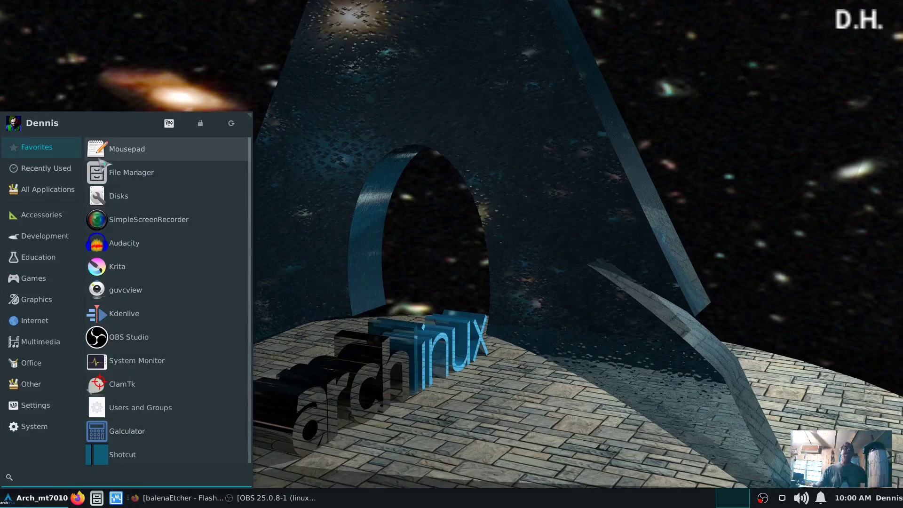
{"action": "left_click", "coordinate": [159, 154]}
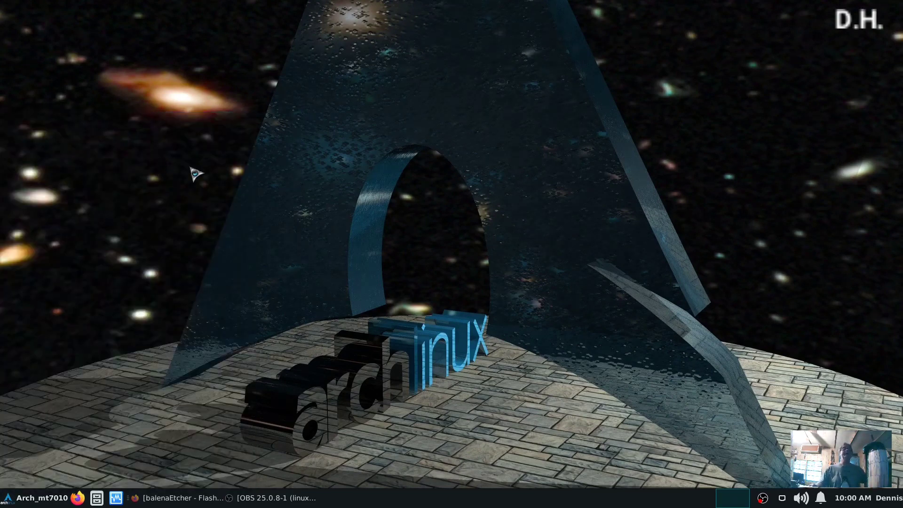
{"action": "left_click_drag", "start_coordinate": [527, 18], "coordinate": [619, 38]}
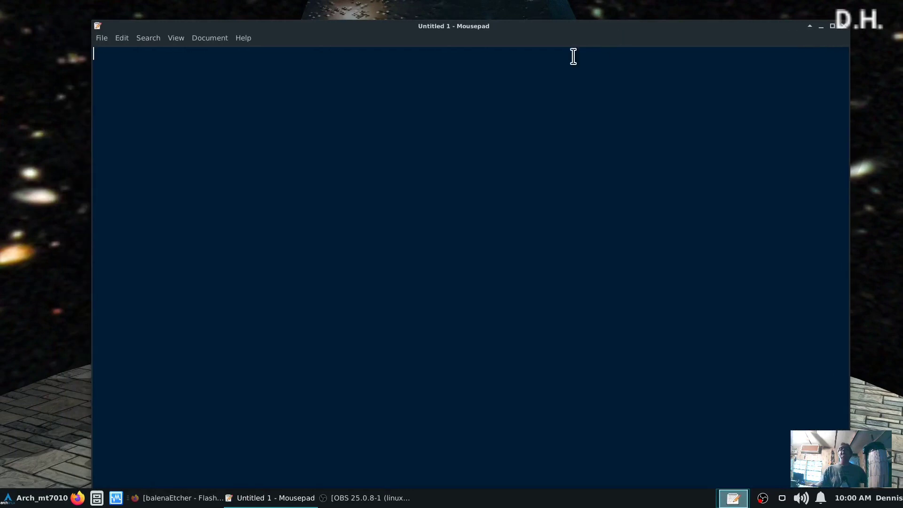
Write the possible BIOS and boot menu keys "f1 f2 f10 f12 del esc" in the empty document, below a blank line.
{"action": "key", "text": "Return"}
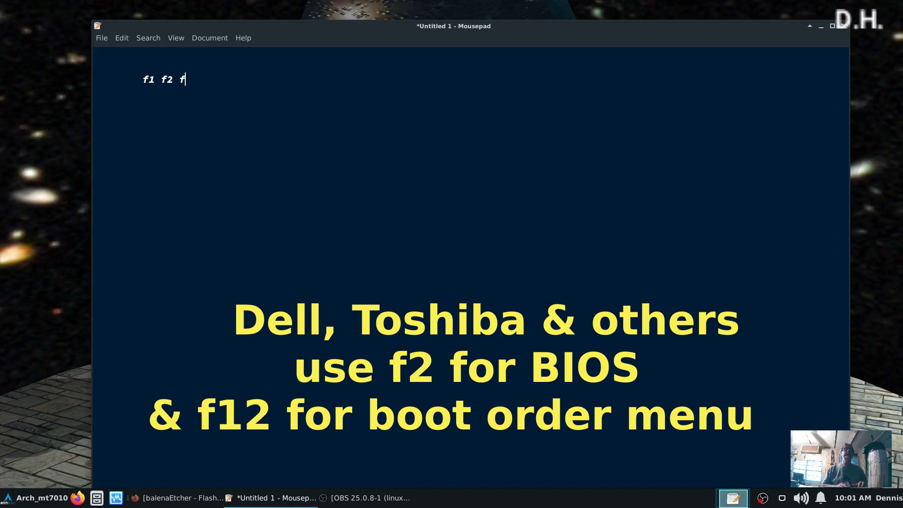
{"action": "type", "text": "1"}
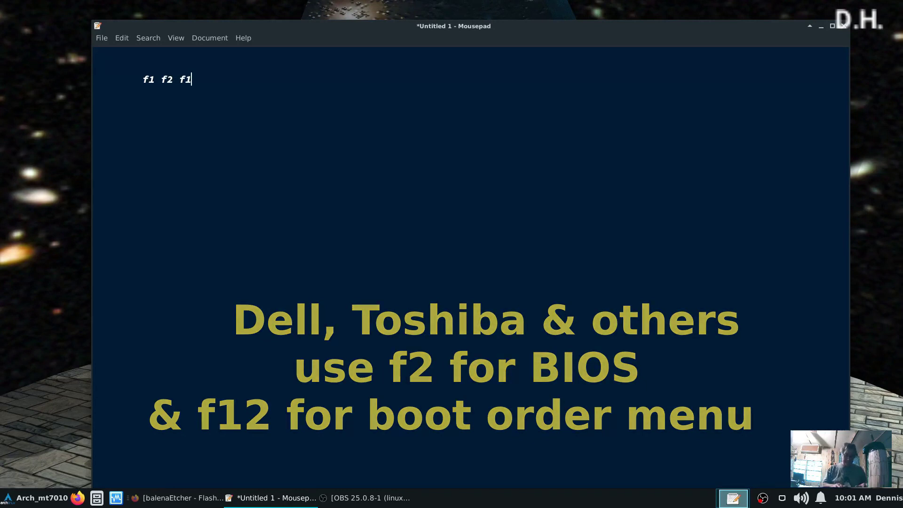
{"action": "type", "text": "0 f"}
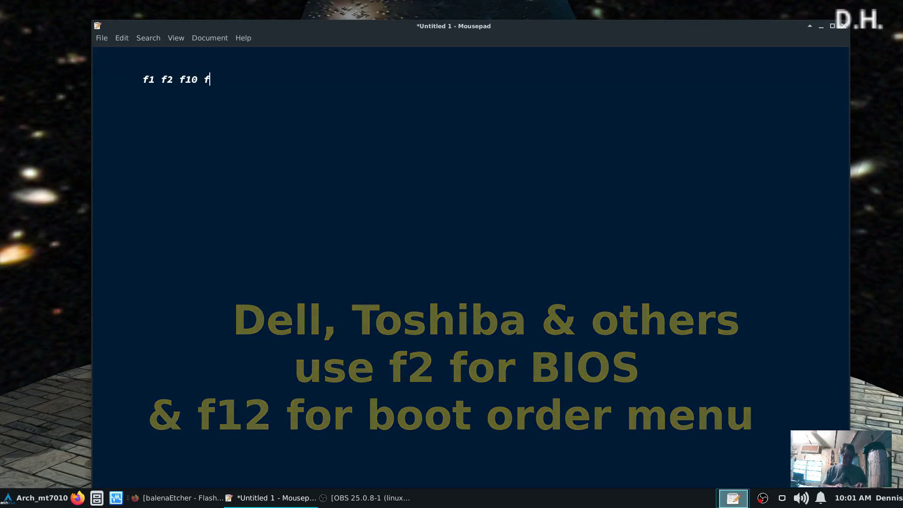
{"action": "type", "text": "12 del esc"}
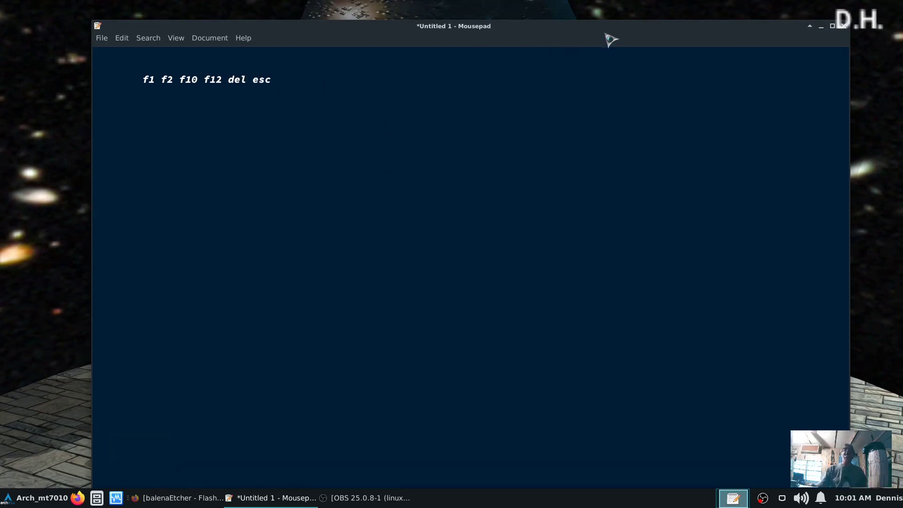
Reposition the Mousepad window and close it, discarding the unsaved note.
{"action": "left_click_drag", "start_coordinate": [611, 40], "coordinate": [591, 19]}
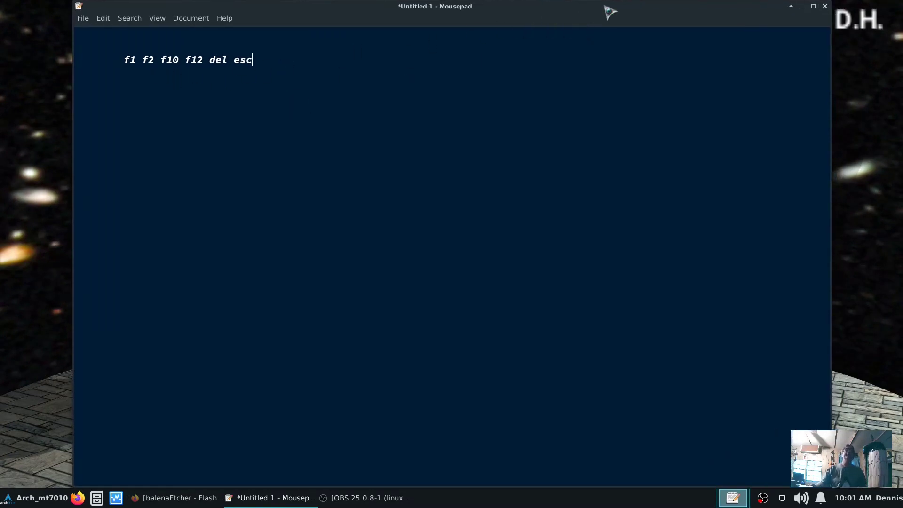
{"action": "left_click_drag", "start_coordinate": [610, 12], "coordinate": [592, 38]}
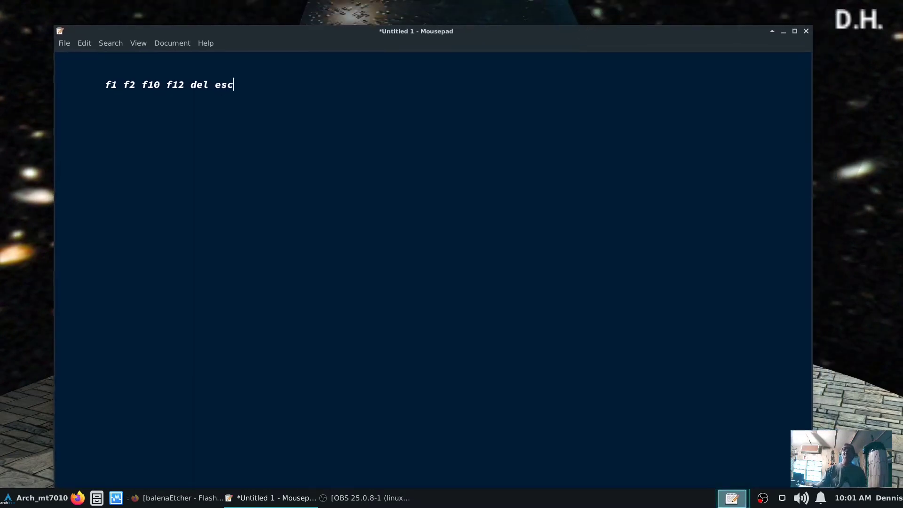
{"action": "left_click", "coordinate": [806, 31]}
{"action": "left_click", "coordinate": [338, 309]}
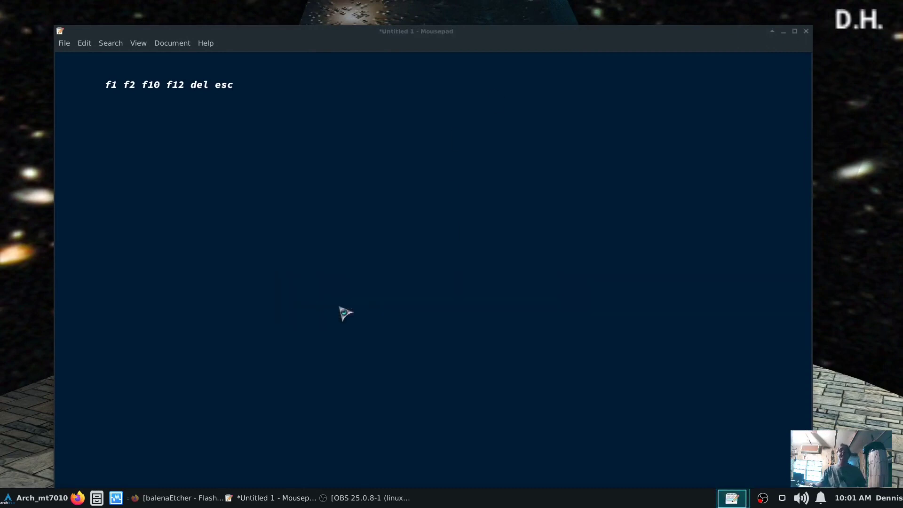
Switch back to Firefox on the balenaEtcher page and open the OBS recorder's options.
{"action": "left_click", "coordinate": [188, 498]}
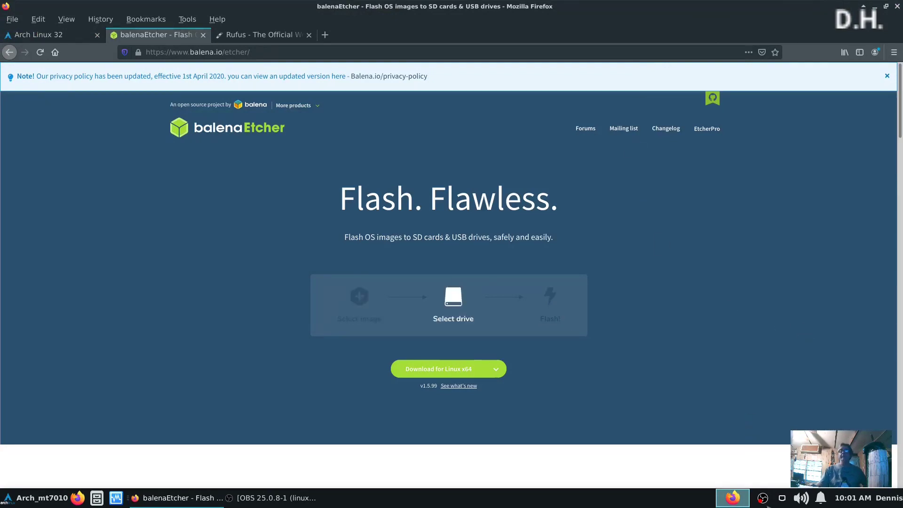
{"action": "right_click", "coordinate": [764, 498]}
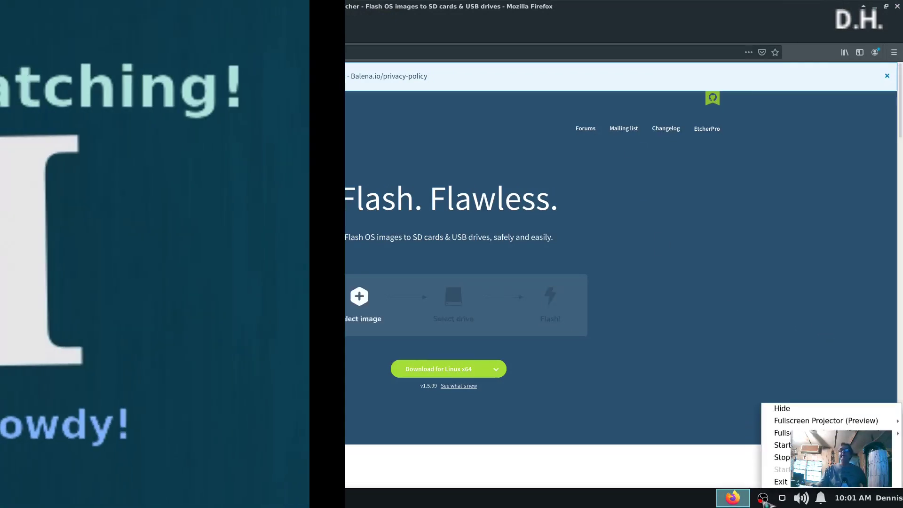